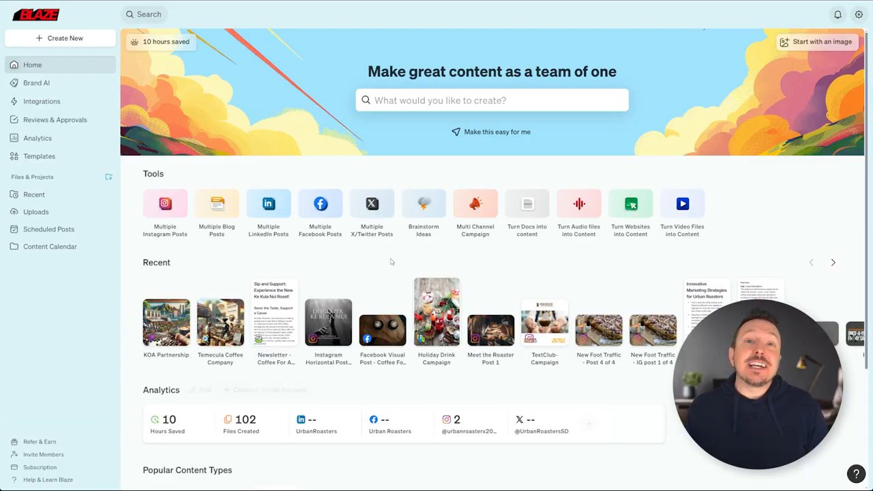
- Create a blog post about "the benefits of small batch in-house roasting of coffee beans versus large scale commercial roasting" and opt to fill in the details manually
{"action": "left_click", "coordinate": [68, 45]}
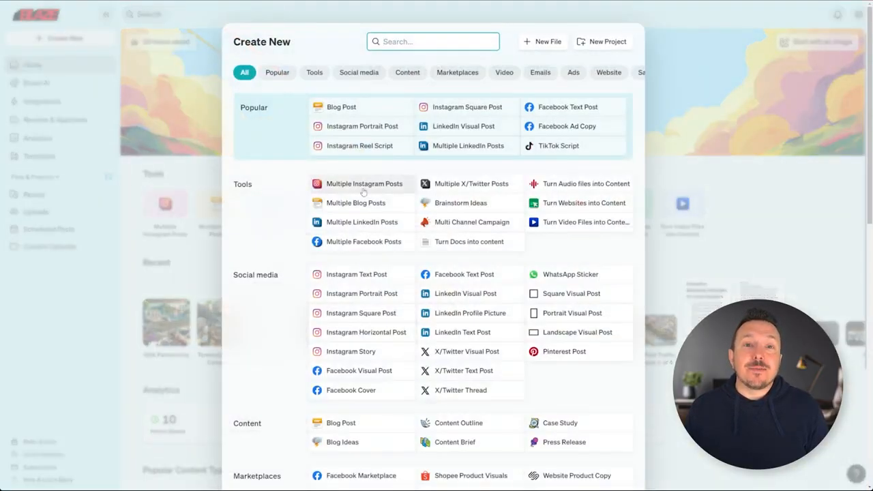
{"action": "scroll", "coordinate": [369, 205], "scroll_direction": "down", "scroll_amount": 3}
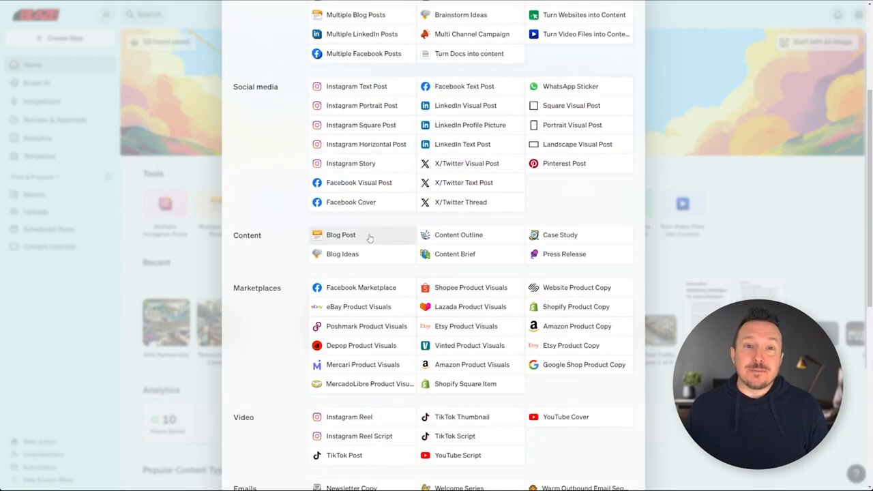
{"action": "left_click", "coordinate": [372, 235]}
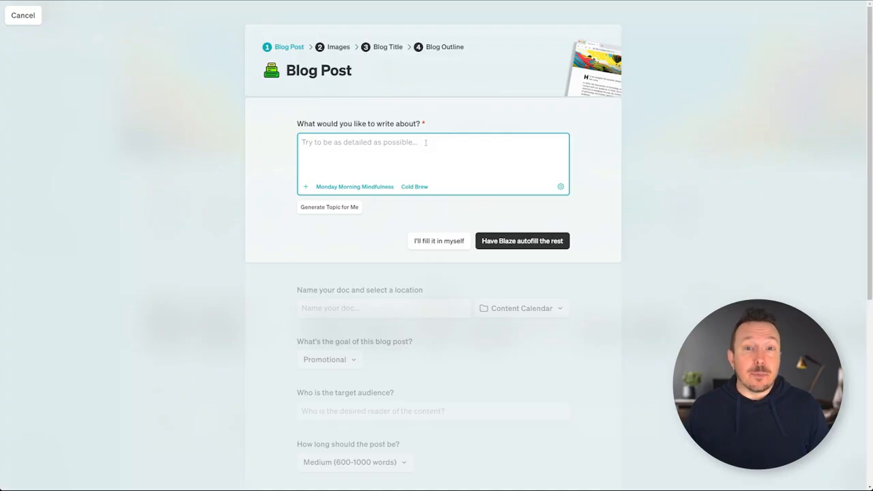
{"action": "type", "text": "the benefits of small batch in-house roasting of coffee beans versus large scale commercial roasting"}
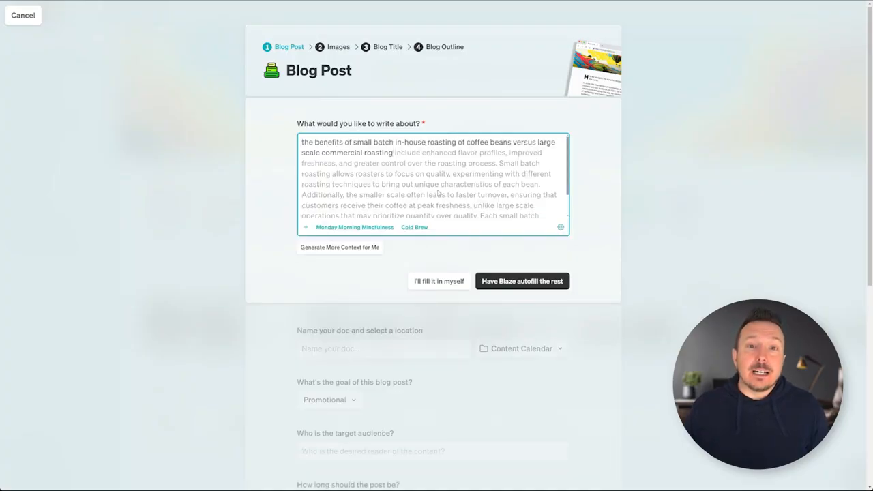
{"action": "left_click", "coordinate": [437, 281]}
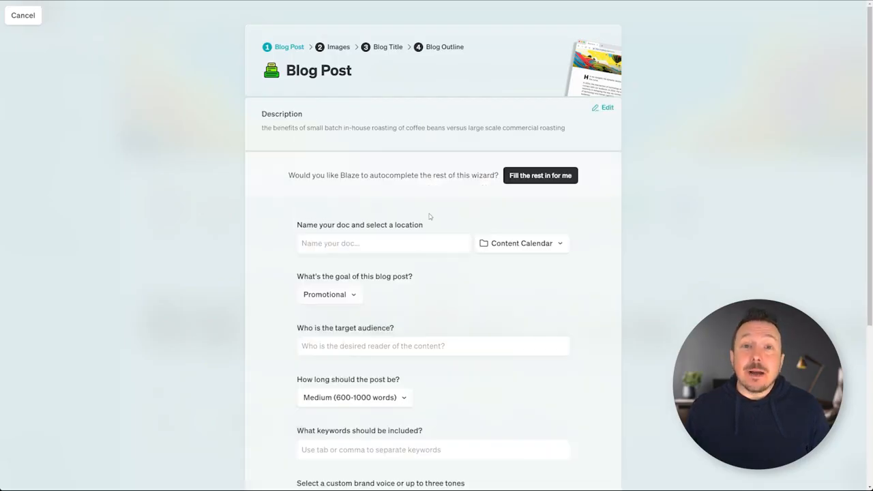
- Name the document "Small batch vs large scale" and set the blog post's goal to Comparison
{"action": "left_click", "coordinate": [395, 243]}
{"action": "type", "text": "Small batch vs large scale"}
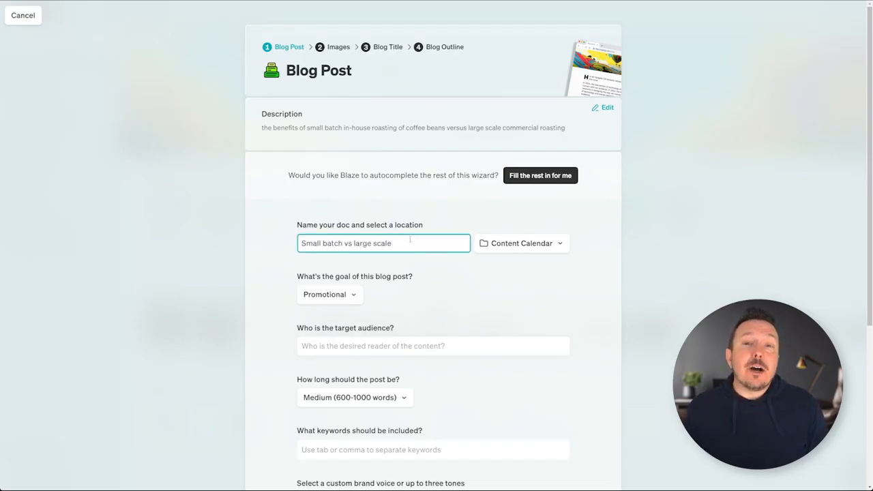
{"action": "left_click", "coordinate": [429, 292]}
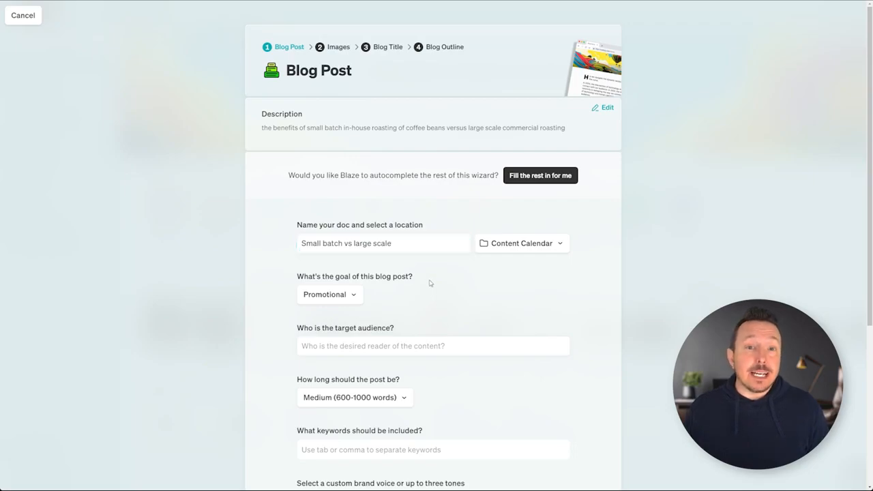
{"action": "left_click", "coordinate": [360, 297]}
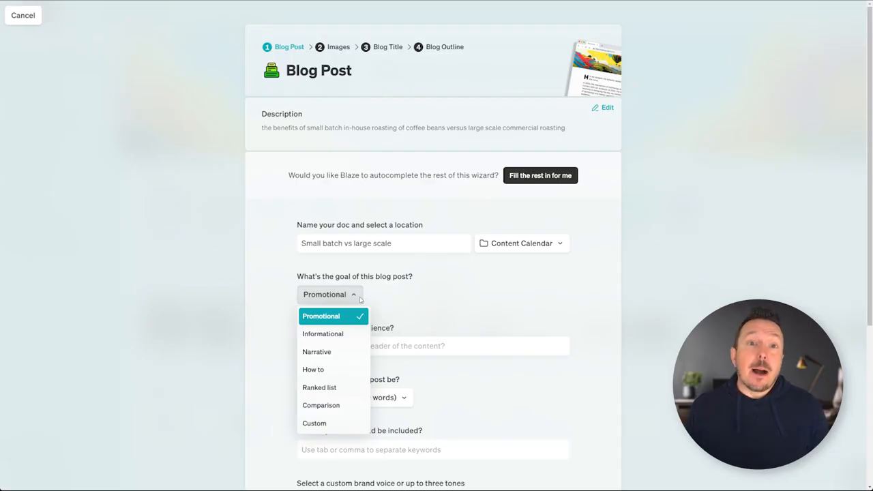
{"action": "left_click", "coordinate": [333, 405]}
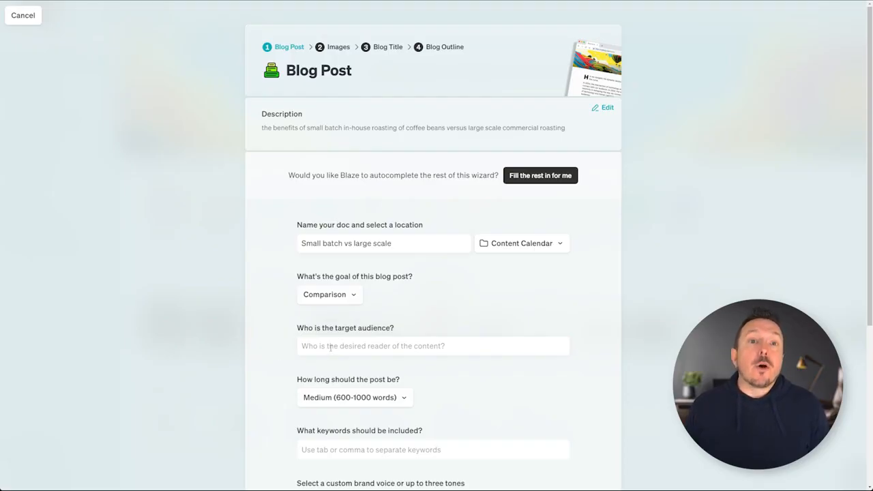
- Enter "coffee enthusiasts" as the target audience and choose the Medium (600-1000 words) post length
{"action": "left_click", "coordinate": [352, 346]}
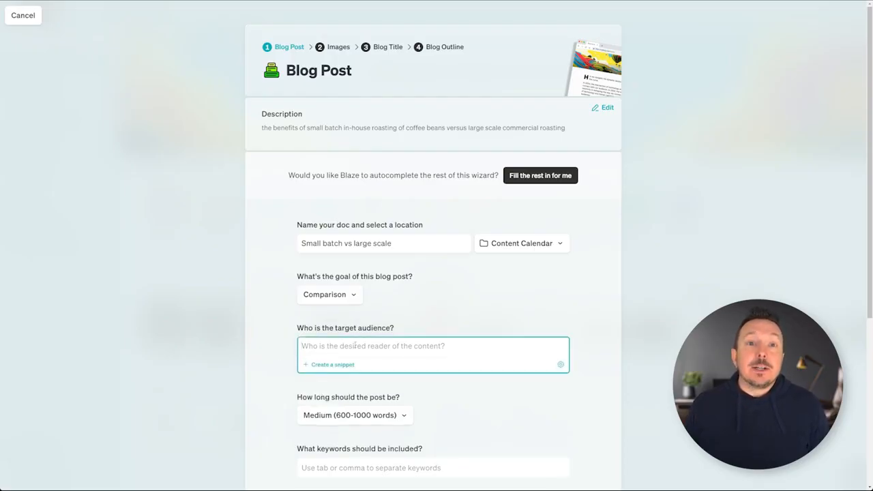
{"action": "type", "text": "coffee enthusiasts"}
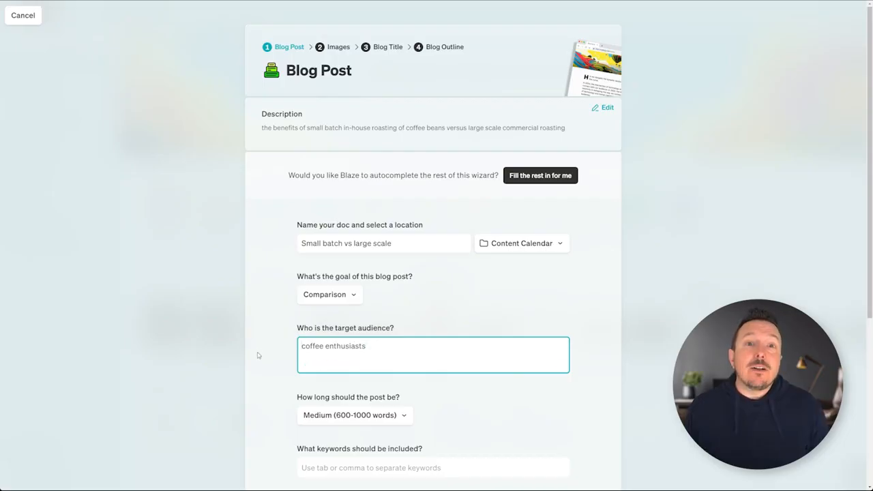
{"action": "scroll", "coordinate": [248, 366], "scroll_direction": "down", "scroll_amount": 2}
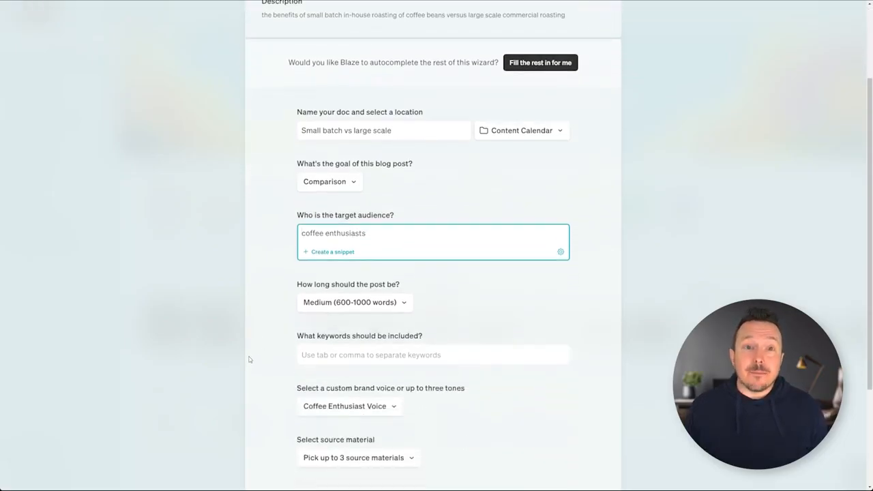
{"action": "left_click", "coordinate": [311, 305]}
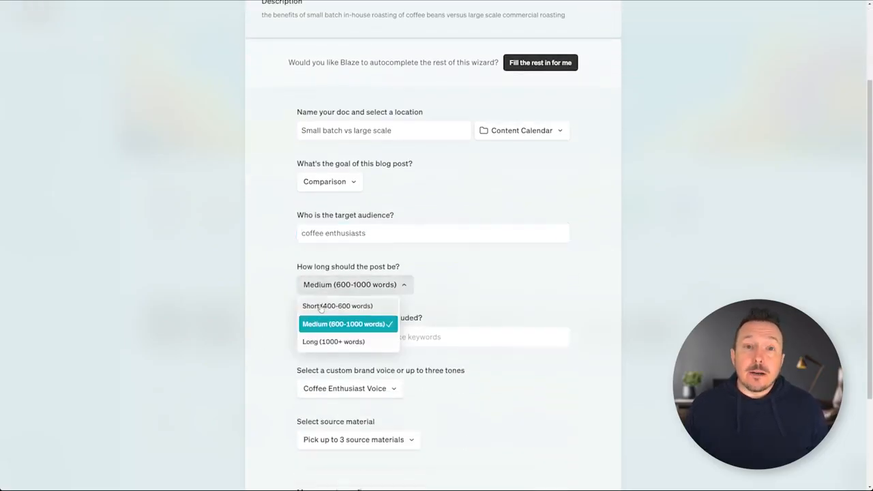
{"action": "left_click", "coordinate": [391, 329]}
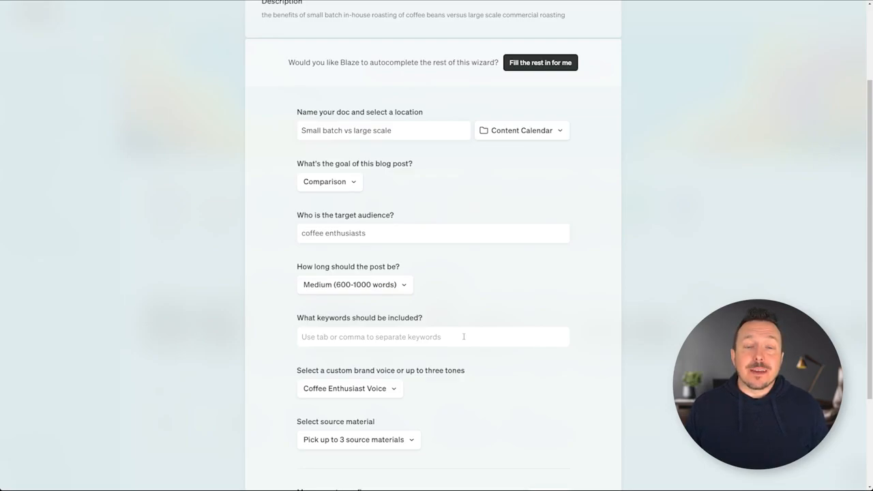
- Look through the available brand voices and tones and select Urban Roasters Lifestyle Voice for the post
{"action": "scroll", "coordinate": [462, 337], "scroll_direction": "down", "scroll_amount": 2}
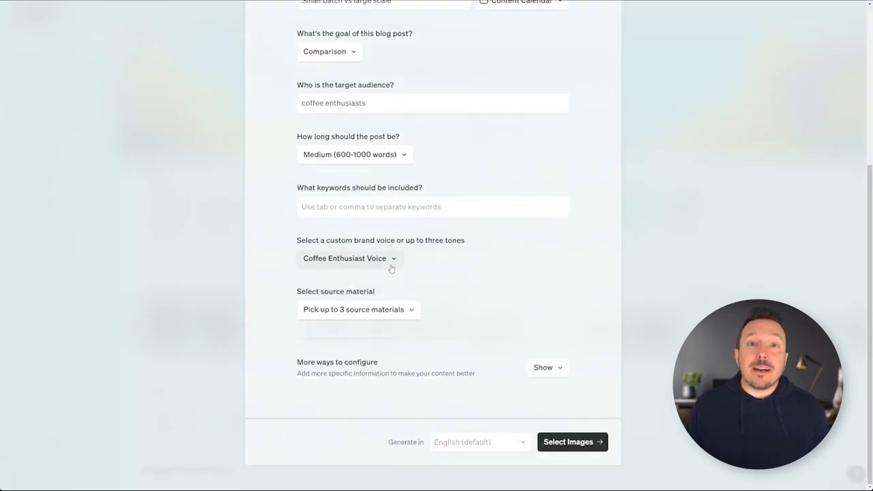
{"action": "left_click", "coordinate": [391, 268]}
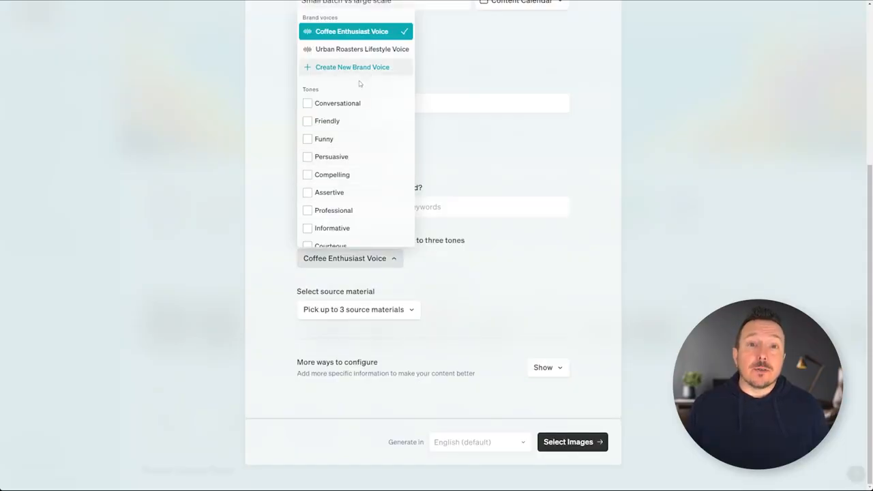
{"action": "scroll", "coordinate": [337, 147], "scroll_direction": "down", "scroll_amount": 1}
{"action": "scroll", "coordinate": [337, 147], "scroll_direction": "down", "scroll_amount": 2}
{"action": "scroll", "coordinate": [338, 222], "scroll_direction": "up", "scroll_amount": 3}
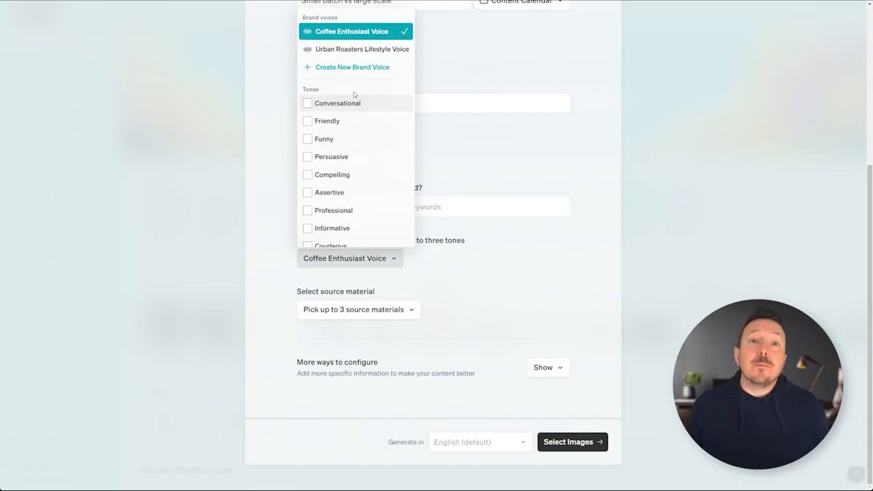
{"action": "left_click", "coordinate": [353, 49]}
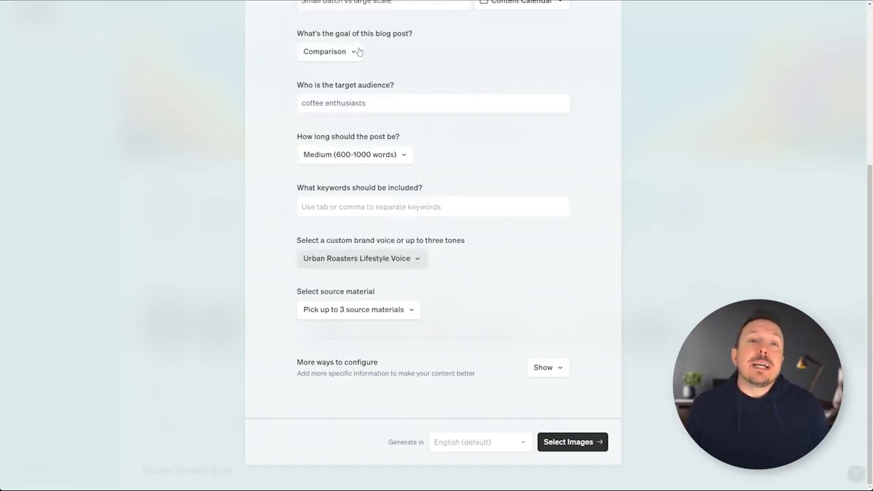
- Examine the ways to create new source material, including website link, pasted text and file upload, without adding any
{"action": "left_click", "coordinate": [338, 315]}
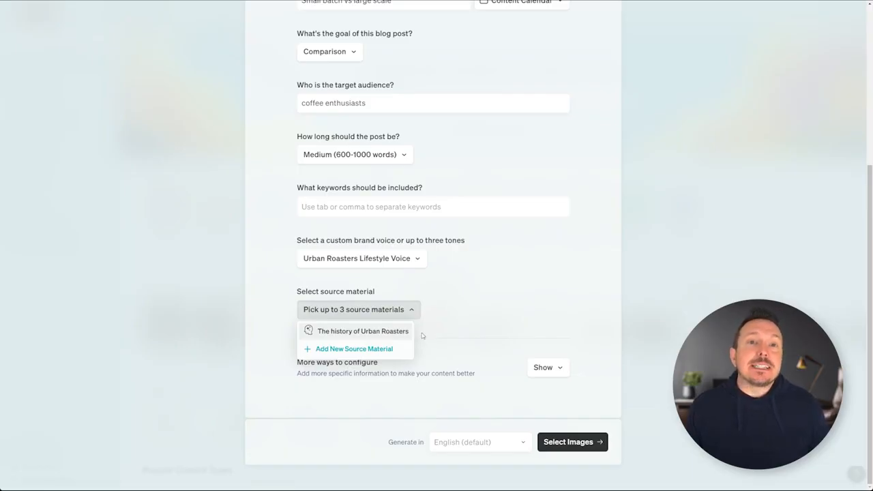
{"action": "left_click", "coordinate": [380, 349]}
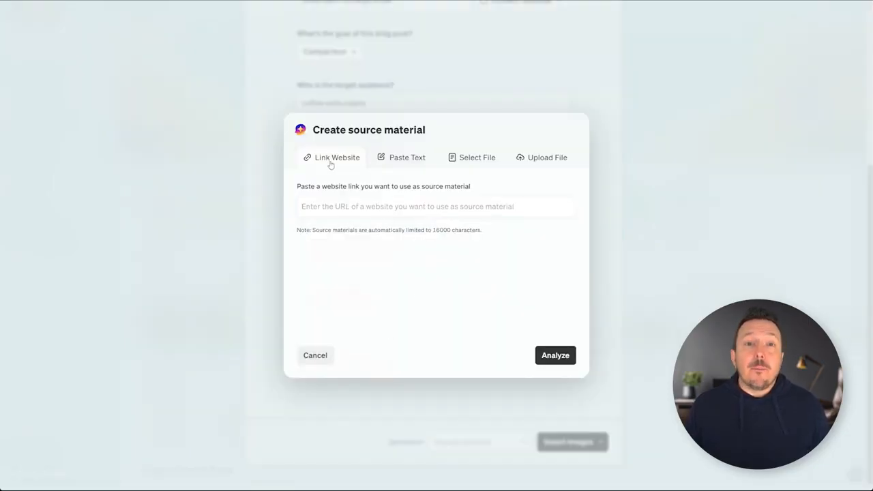
{"action": "left_click", "coordinate": [409, 160]}
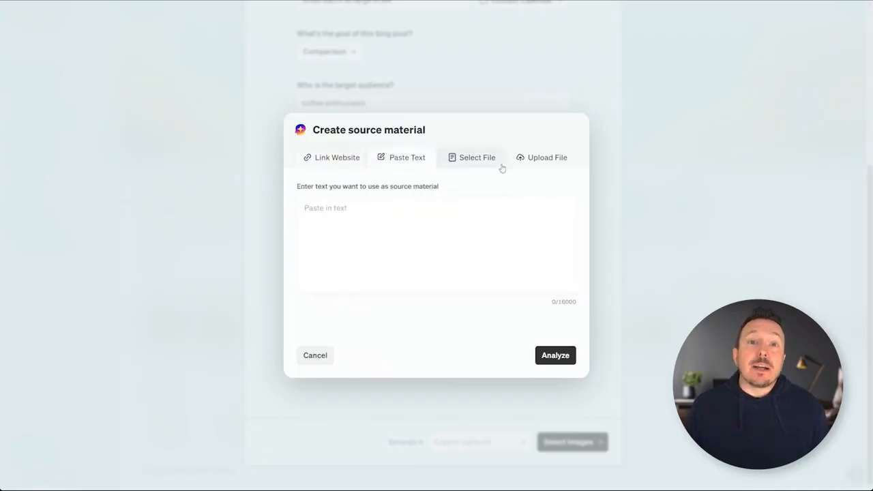
{"action": "left_click", "coordinate": [546, 163]}
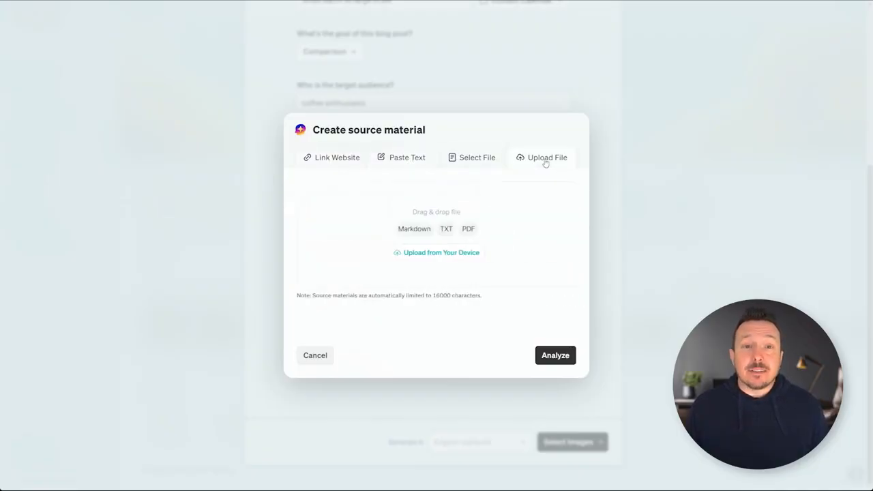
{"action": "left_click", "coordinate": [624, 188]}
- Use "The history of Urban Roasters" as source material, check the additional configuration options and continue to image selection
{"action": "left_click", "coordinate": [403, 312]}
{"action": "left_click", "coordinate": [360, 332]}
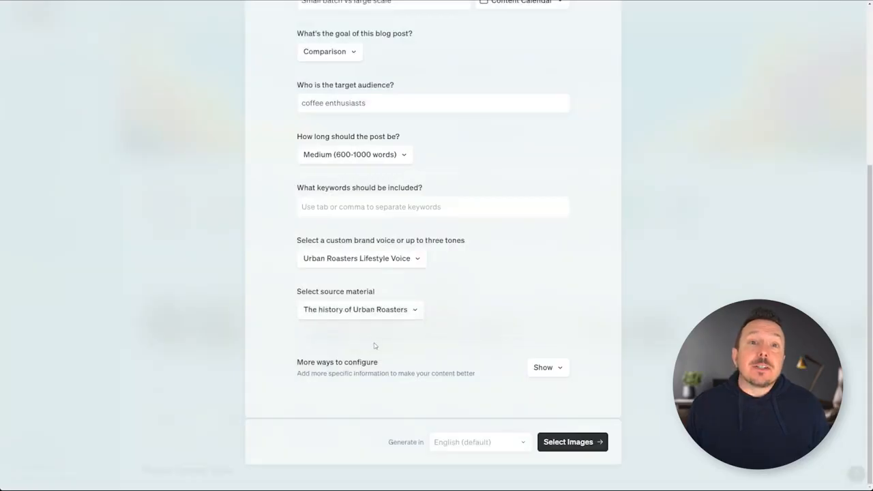
{"action": "left_click", "coordinate": [558, 368]}
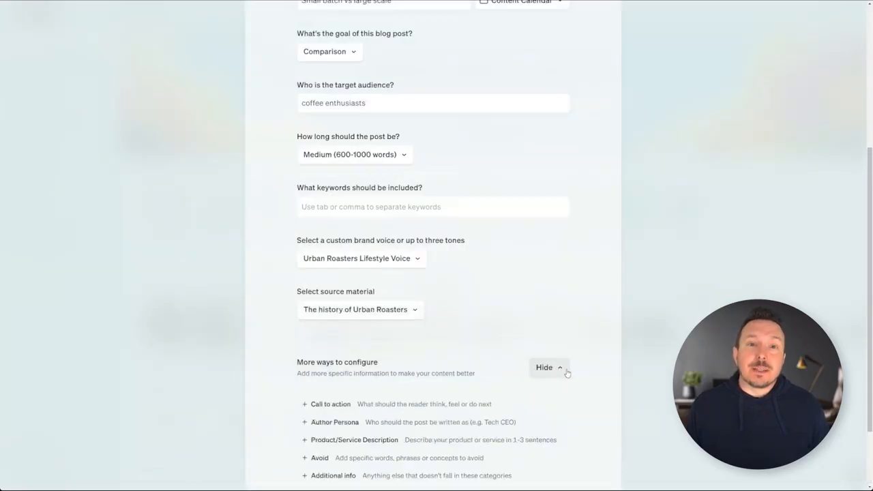
{"action": "scroll", "coordinate": [561, 368], "scroll_direction": "down", "scroll_amount": 1}
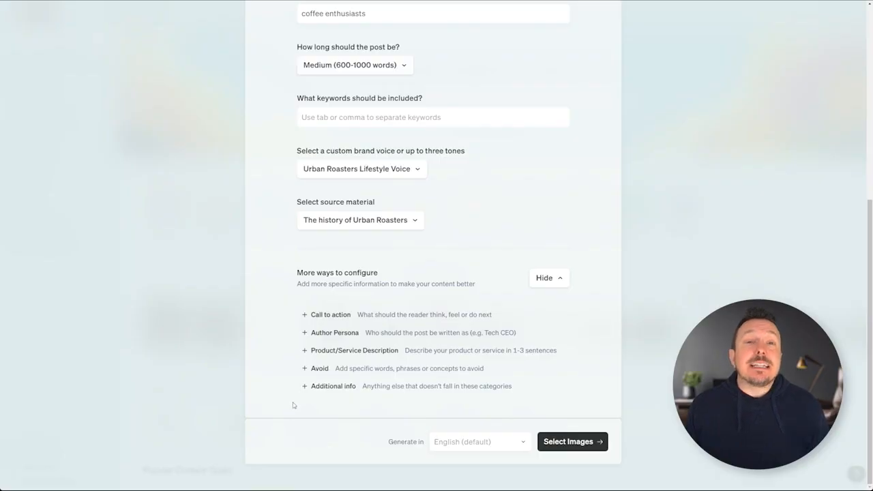
{"action": "left_click", "coordinate": [574, 442]}
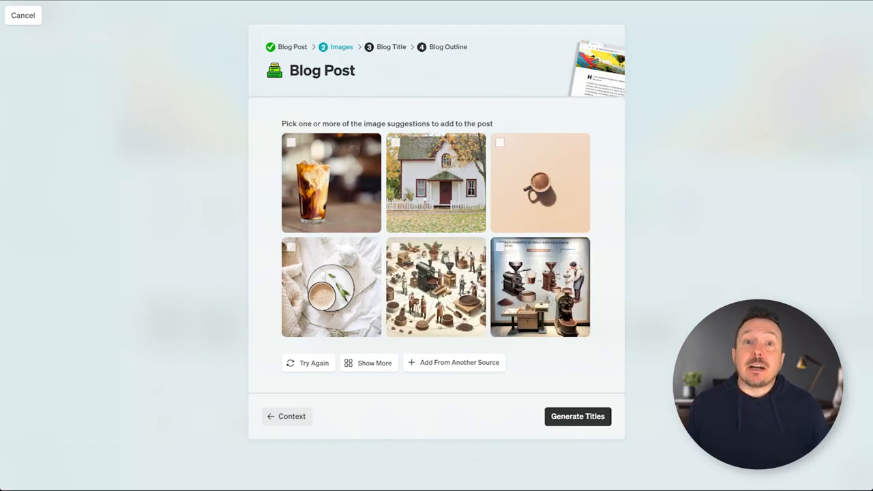
- Regenerate the suggested illustration of many small figures roasting coffee and load more image suggestions for the post
{"action": "mouse_move", "coordinate": [447, 272]}
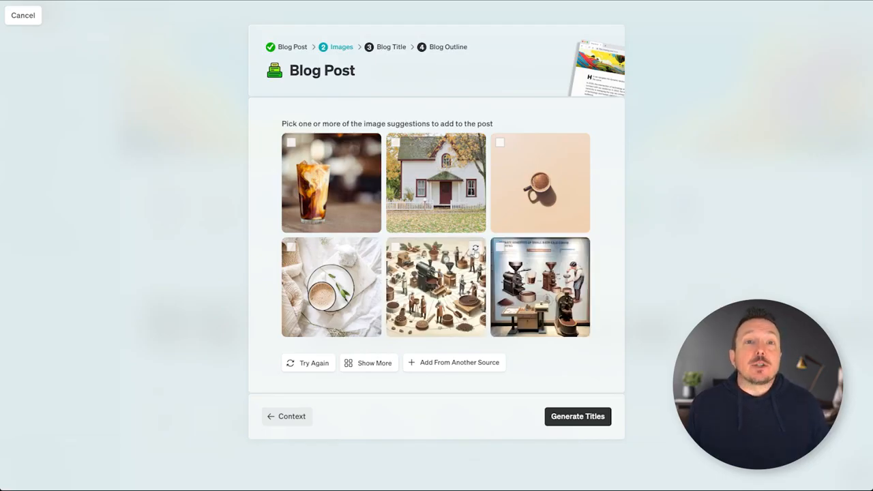
{"action": "left_click", "coordinate": [475, 249]}
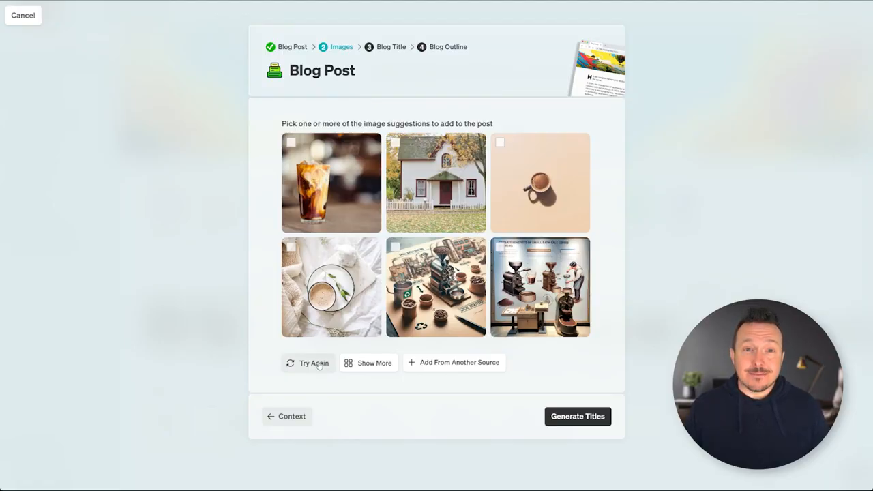
{"action": "left_click", "coordinate": [375, 363]}
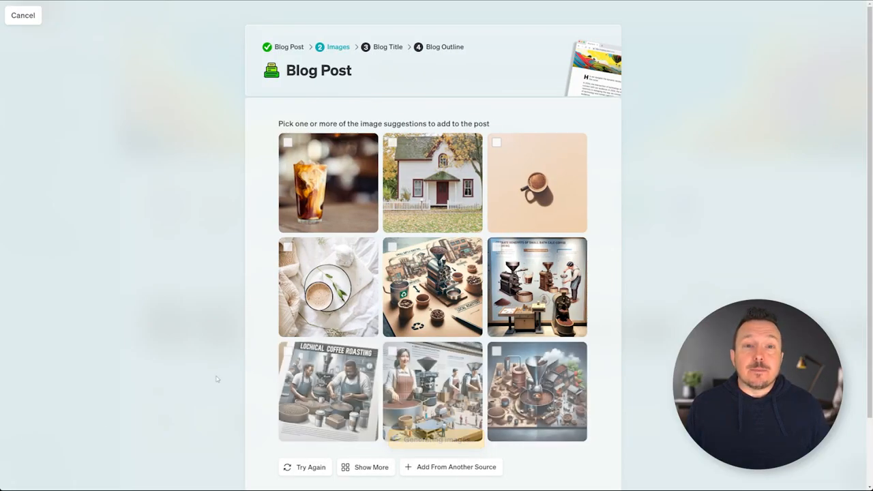
{"action": "scroll", "coordinate": [218, 378], "scroll_direction": "down", "scroll_amount": 2}
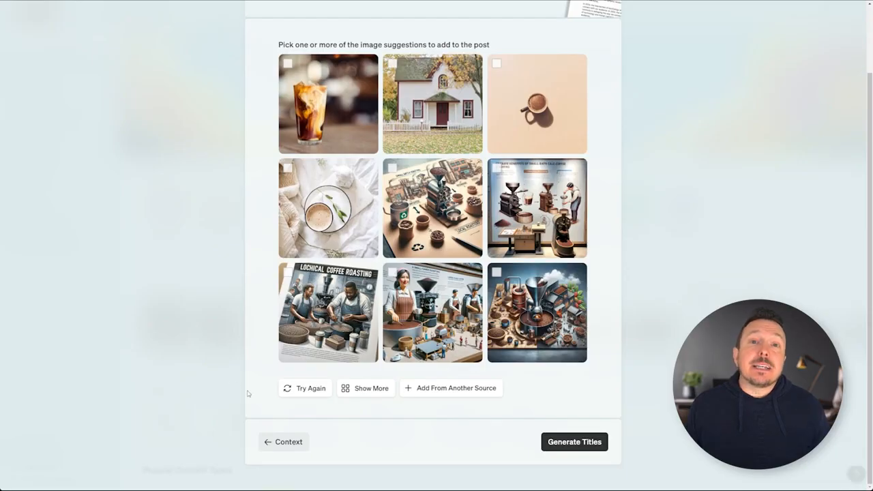
- Examine the other image sources, covering stock images, uploads and AI image generation, and return to the suggestions without adding an image
{"action": "left_click", "coordinate": [442, 389]}
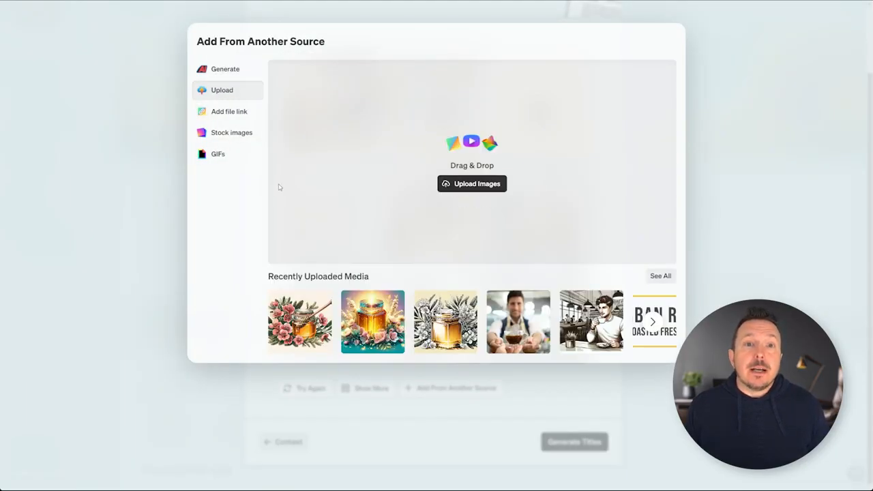
{"action": "left_click", "coordinate": [251, 131]}
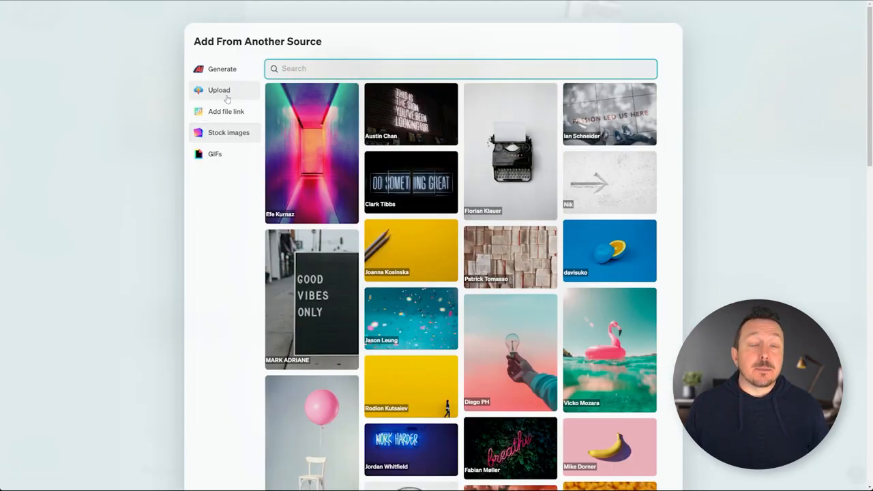
{"action": "left_click", "coordinate": [227, 98]}
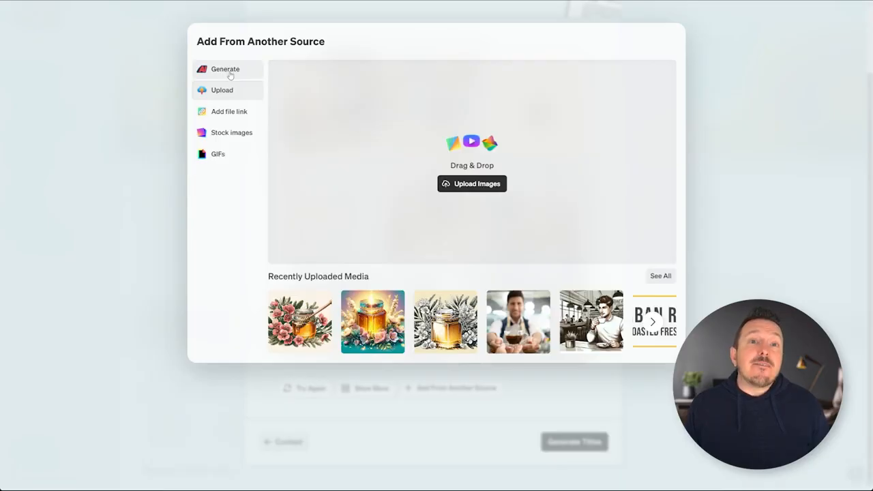
{"action": "left_click", "coordinate": [230, 75]}
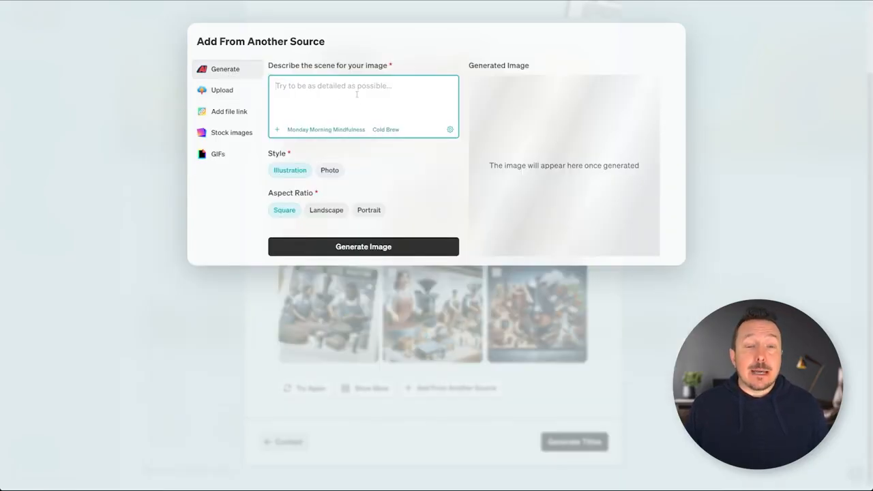
{"action": "left_click", "coordinate": [138, 210]}
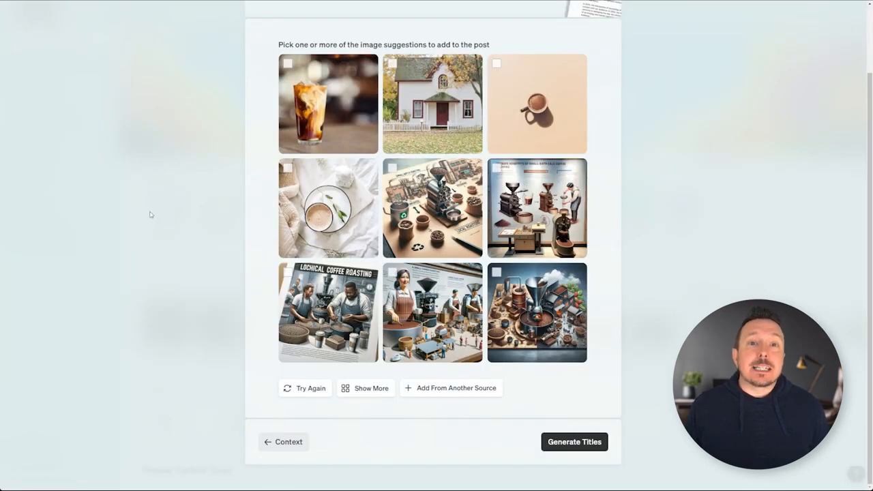
- Add the roasting equipment illustration, the iced coffee photo and the coffee cup on white linen to the post, and generate title suggestions
{"action": "left_click", "coordinate": [497, 170]}
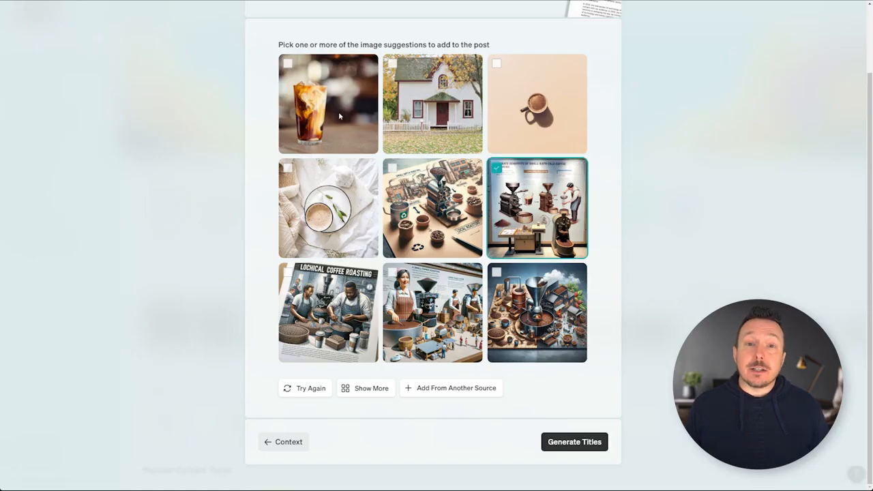
{"action": "left_click", "coordinate": [292, 66]}
{"action": "left_click", "coordinate": [286, 168]}
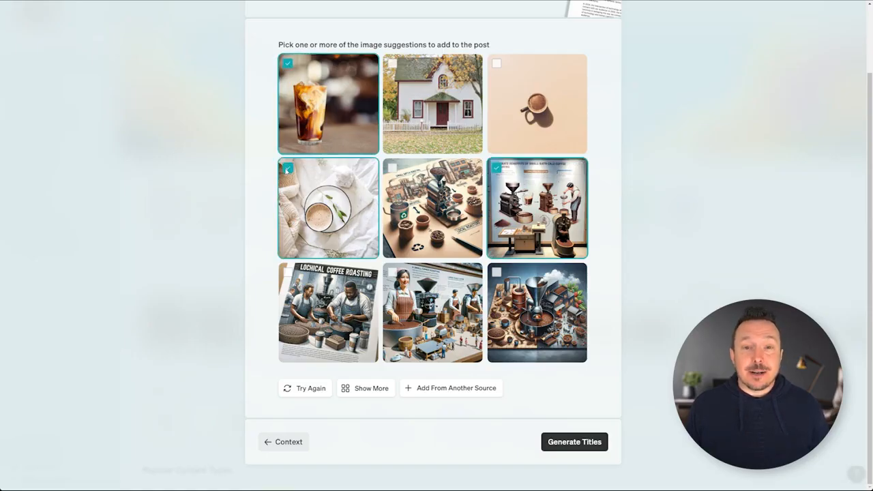
{"action": "left_click", "coordinate": [573, 442]}
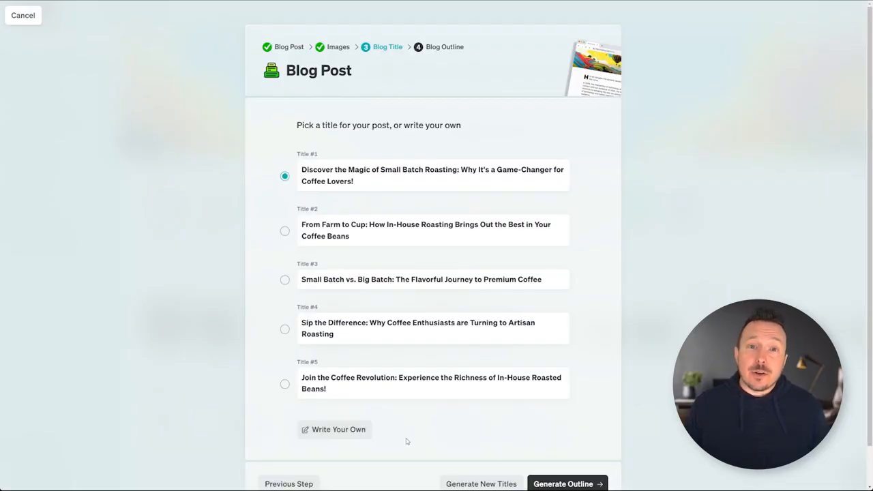
- Choose the fourth suggested title and shorten it to "Why Coffee Enthusiasts are Turning to Artisan Roasting"
{"action": "left_click", "coordinate": [317, 282]}
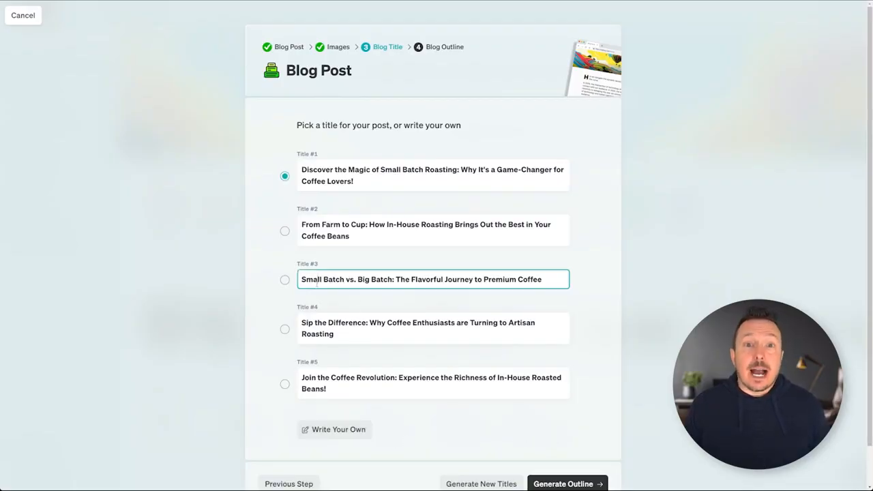
{"action": "scroll", "coordinate": [290, 437], "scroll_direction": "down", "scroll_amount": 1}
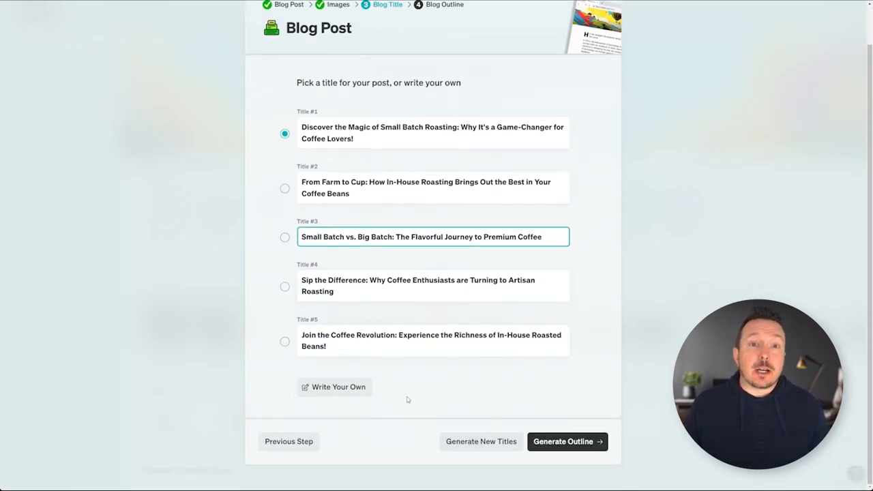
{"action": "scroll", "coordinate": [402, 395], "scroll_direction": "up", "scroll_amount": 1}
{"action": "left_click", "coordinate": [285, 325]}
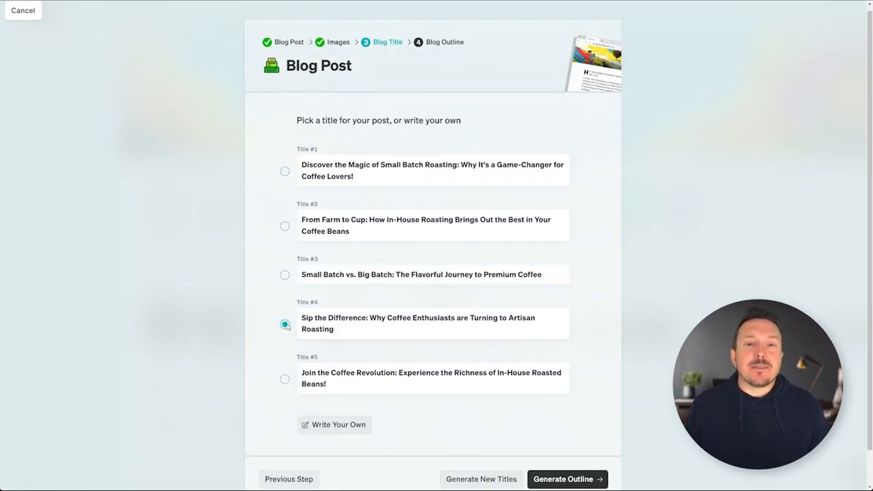
{"action": "left_click_drag", "start_coordinate": [370, 317], "coordinate": [295, 321]}
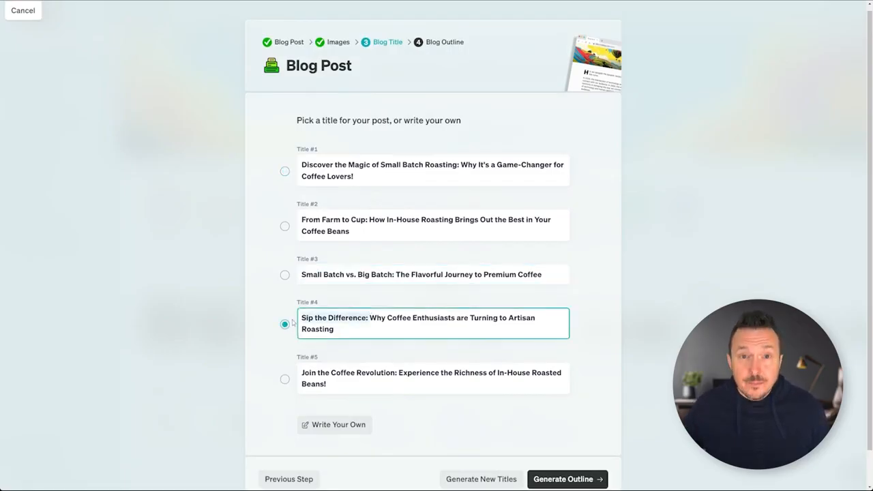
{"action": "key", "text": "BackSpace"}
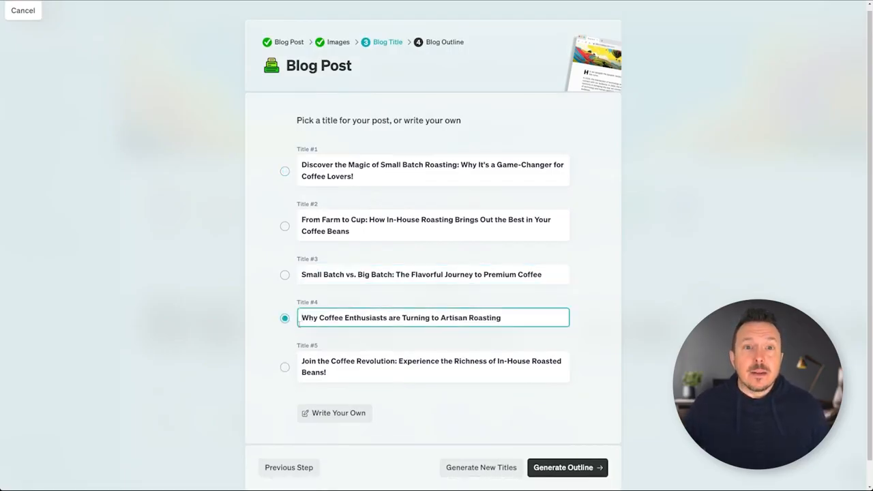
- Generate the outline for the chosen title, review its introduction and headers, and generate the full blog post from it
{"action": "left_click", "coordinate": [577, 468]}
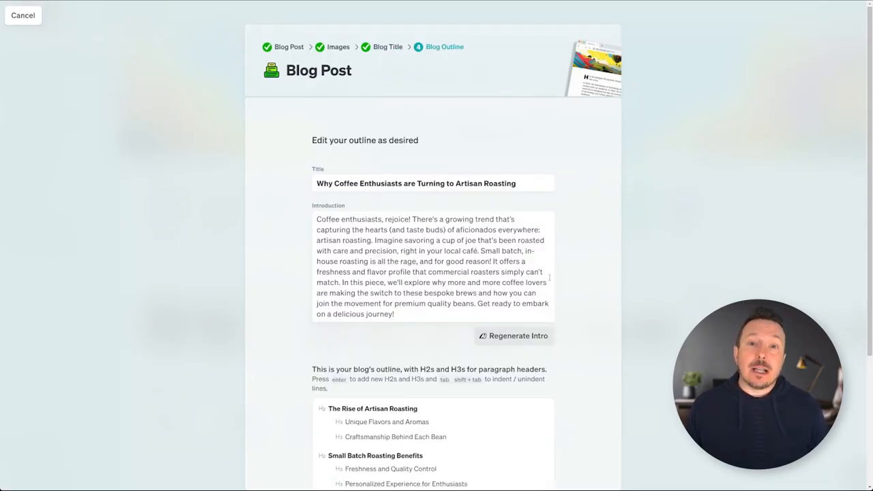
{"action": "scroll", "coordinate": [549, 278], "scroll_direction": "down", "scroll_amount": 2}
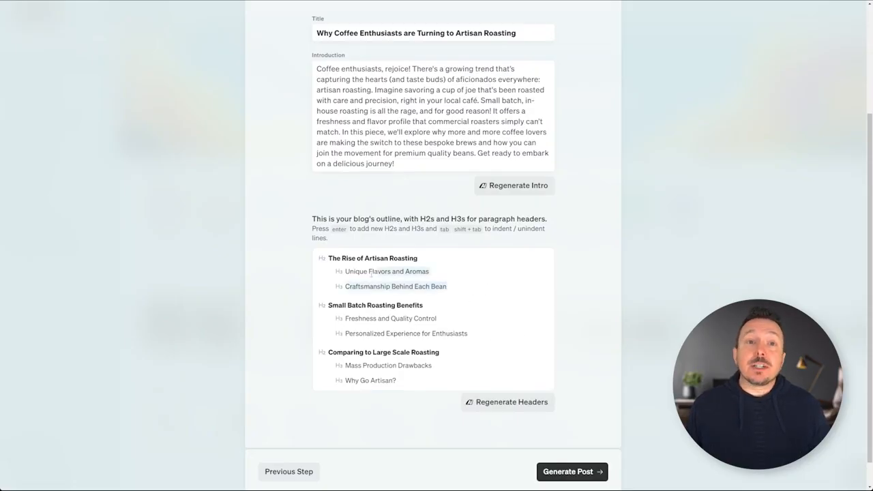
{"action": "left_click", "coordinate": [578, 473]}
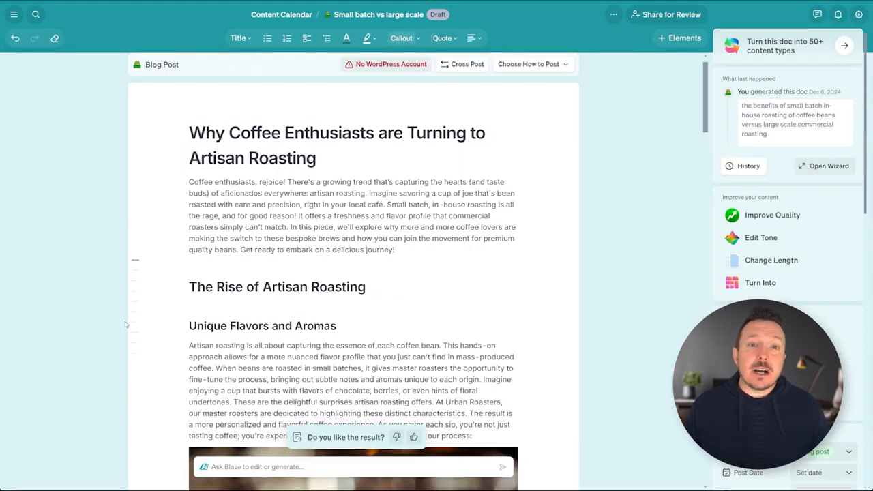
- Review the generated post's introduction, its "Unique Flavors and Aromas" section and the inserted iced coffee image
{"action": "left_click_drag", "start_coordinate": [304, 205], "coordinate": [418, 239]}
{"action": "left_click", "coordinate": [411, 263]}
{"action": "scroll", "coordinate": [369, 287], "scroll_direction": "down", "scroll_amount": 3}
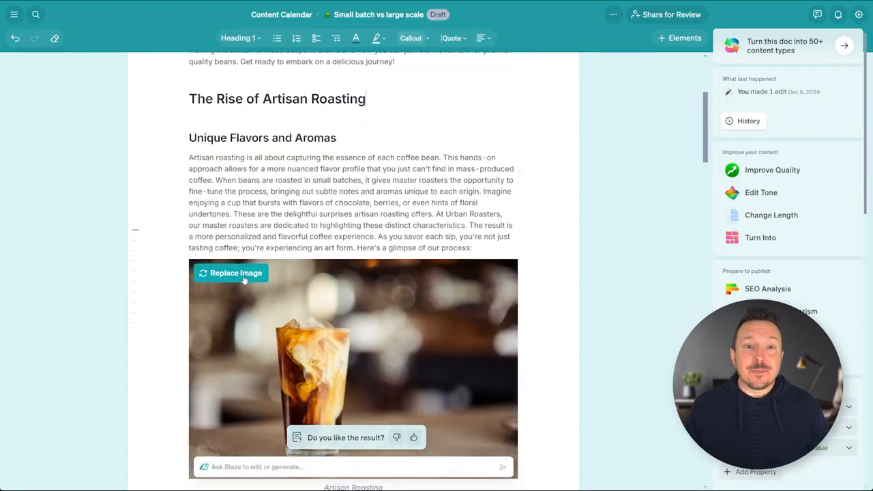
{"action": "left_click", "coordinate": [575, 188]}
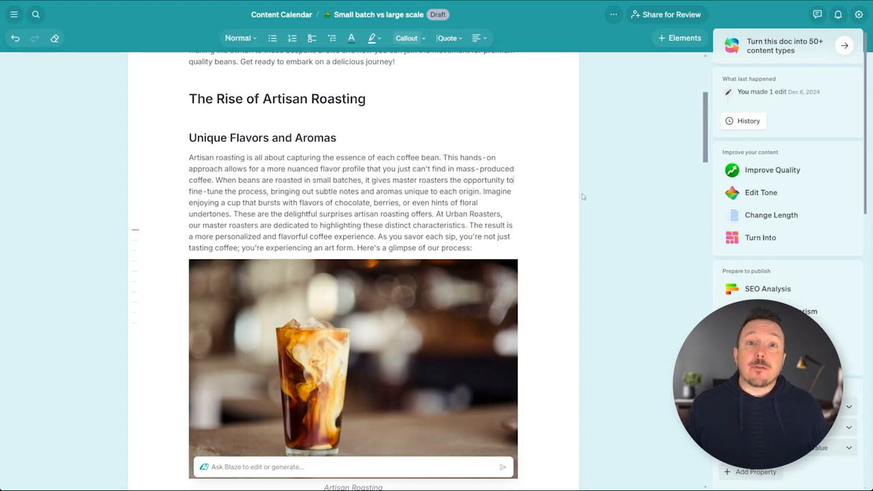
- Examine the post's sharing and export options and the ways to schedule or publish it, without choosing any, and return to the text
{"action": "left_click", "coordinate": [642, 16]}
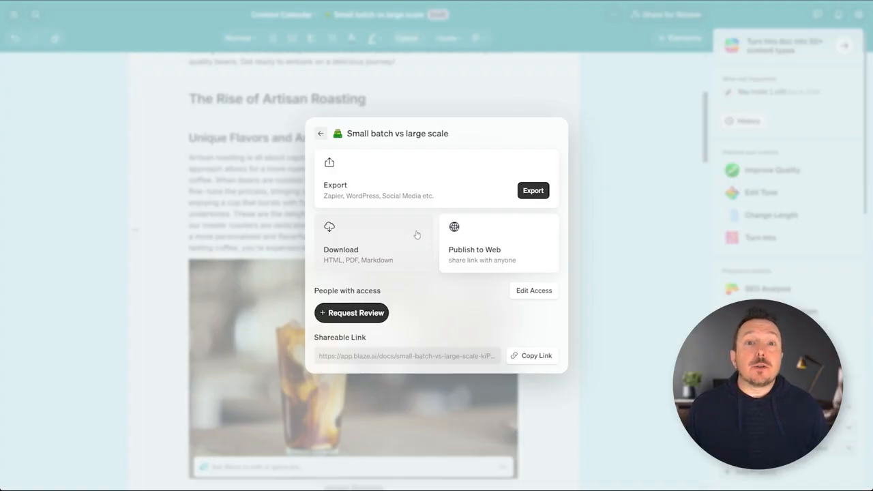
{"action": "left_click", "coordinate": [609, 219]}
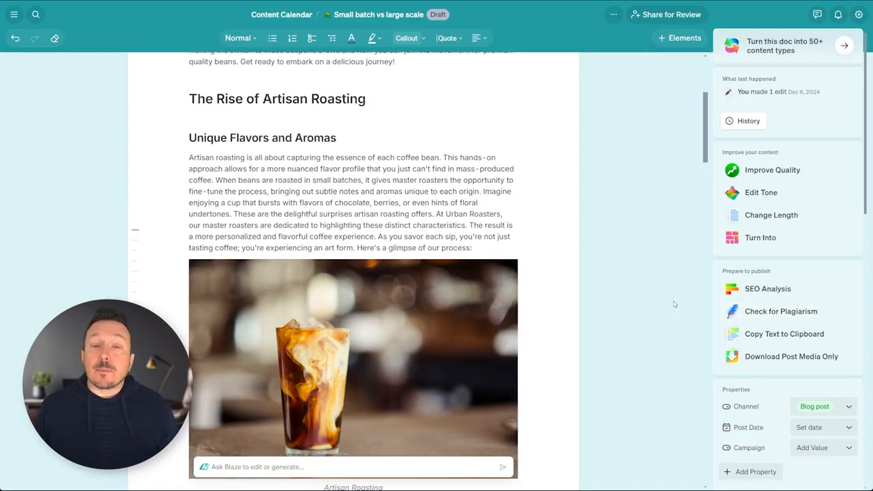
{"action": "scroll", "coordinate": [674, 305], "scroll_direction": "up", "scroll_amount": 3}
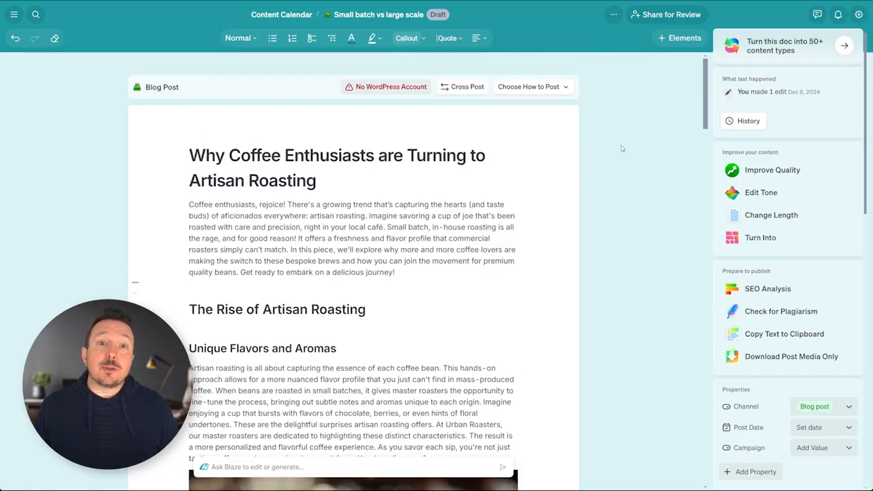
{"action": "left_click", "coordinate": [520, 88]}
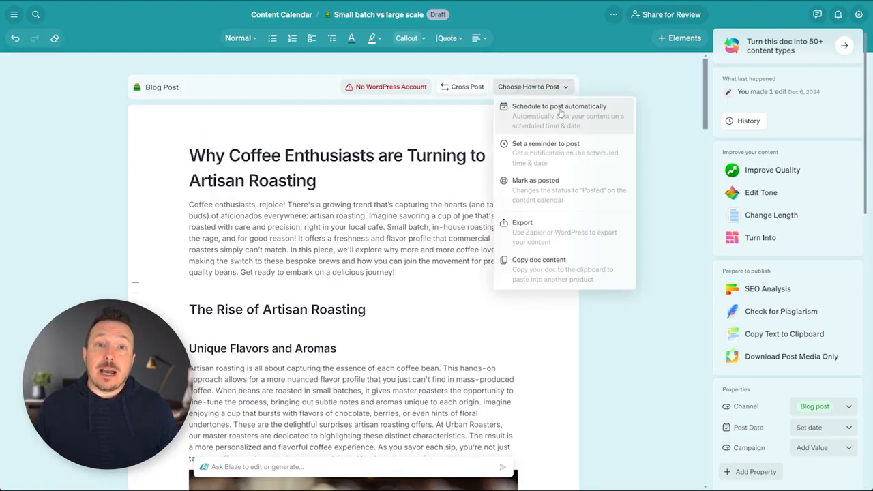
{"action": "left_click", "coordinate": [659, 116]}
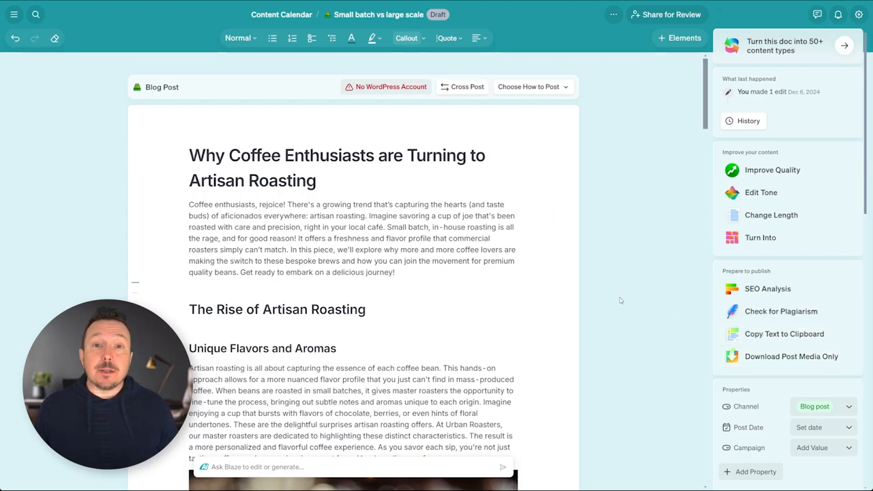
{"action": "scroll", "coordinate": [620, 300], "scroll_direction": "down", "scroll_amount": 4}
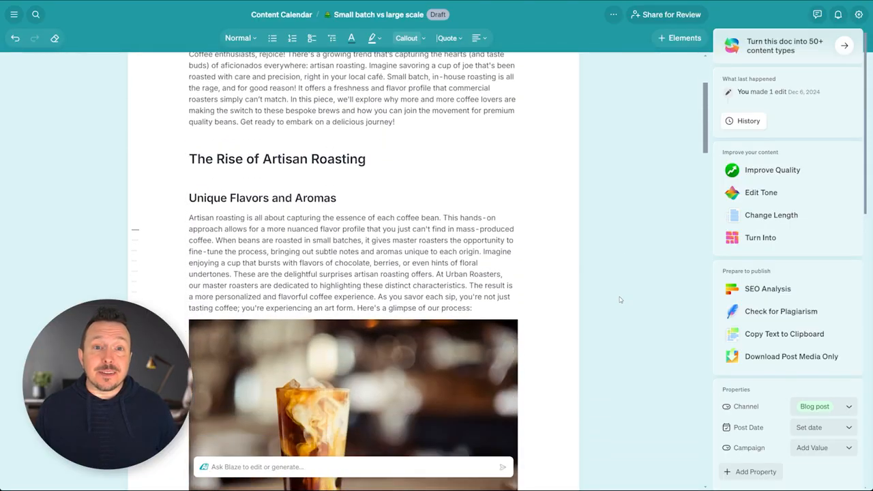